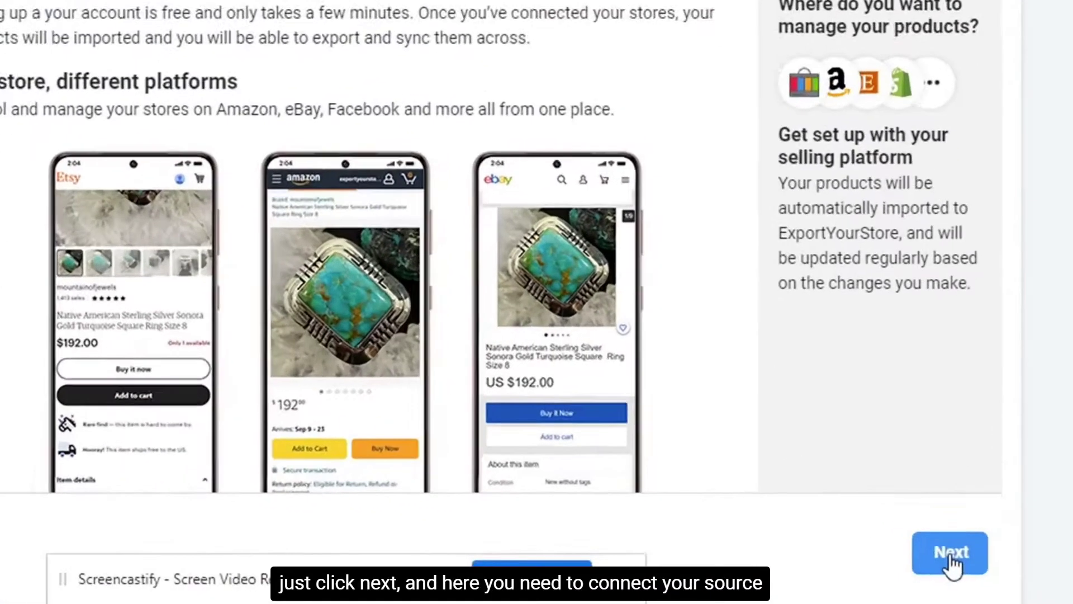
- Start connecting eBay as the main source store
left_click(935, 563)
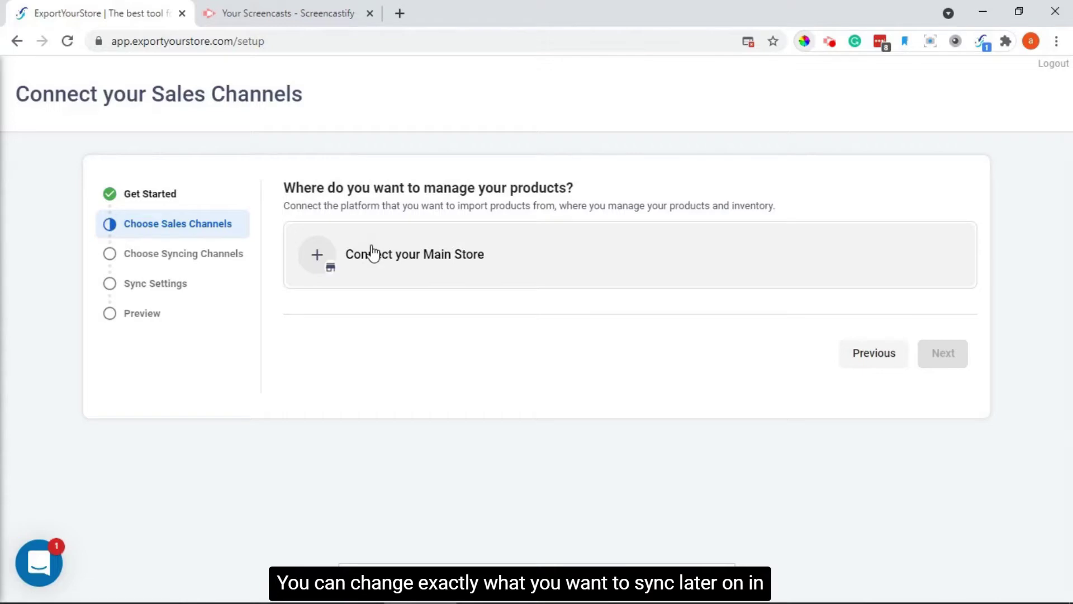
left_click(372, 253)
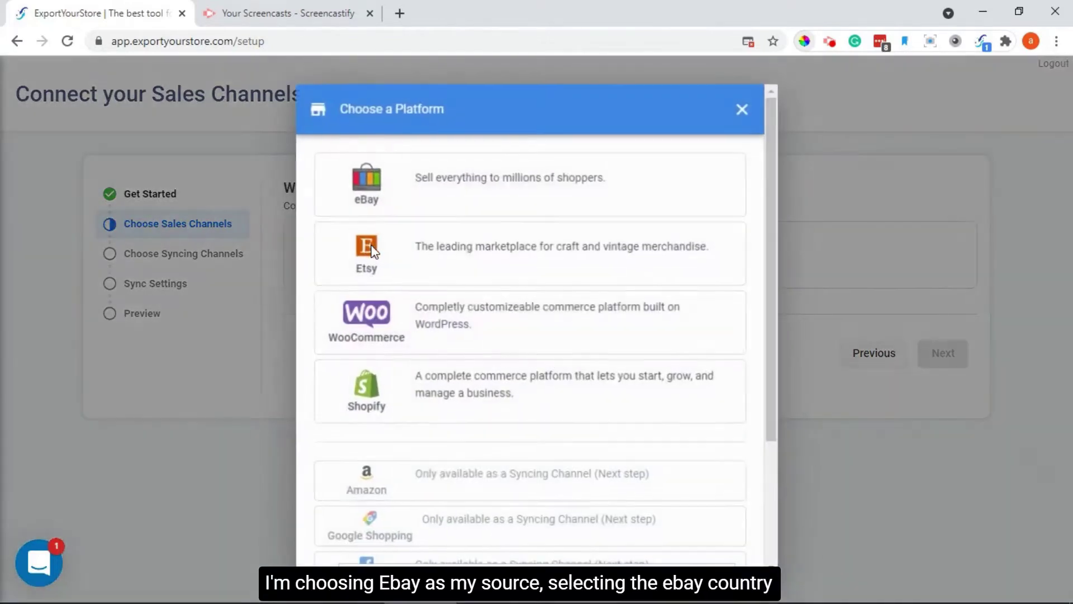
left_click(462, 178)
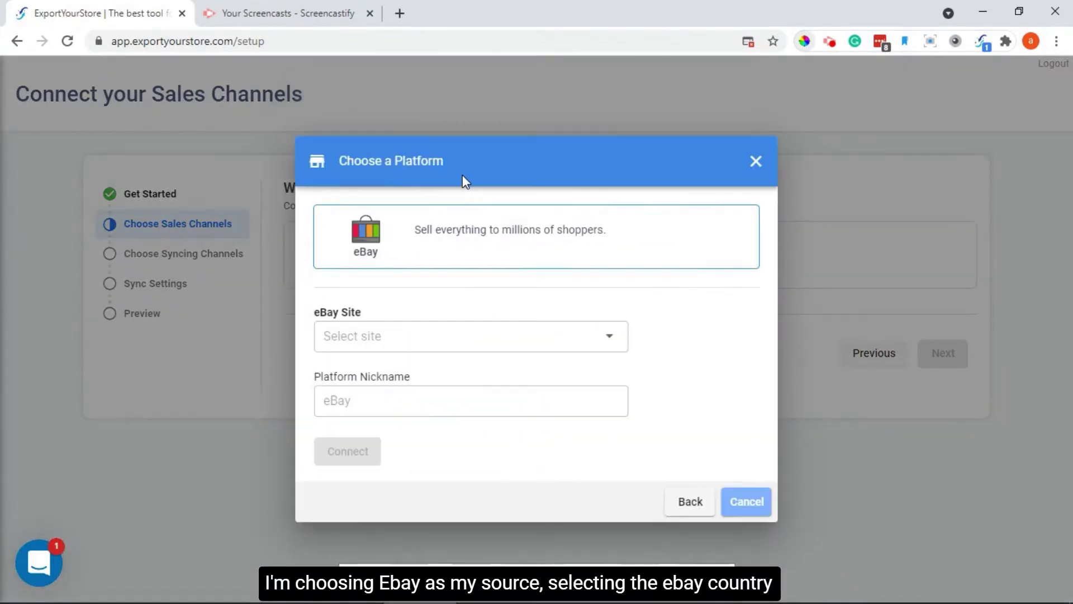
- Set the eBay site to eBay.com (United States) and nickname MyeBayStore1, then connect
left_click(417, 340)
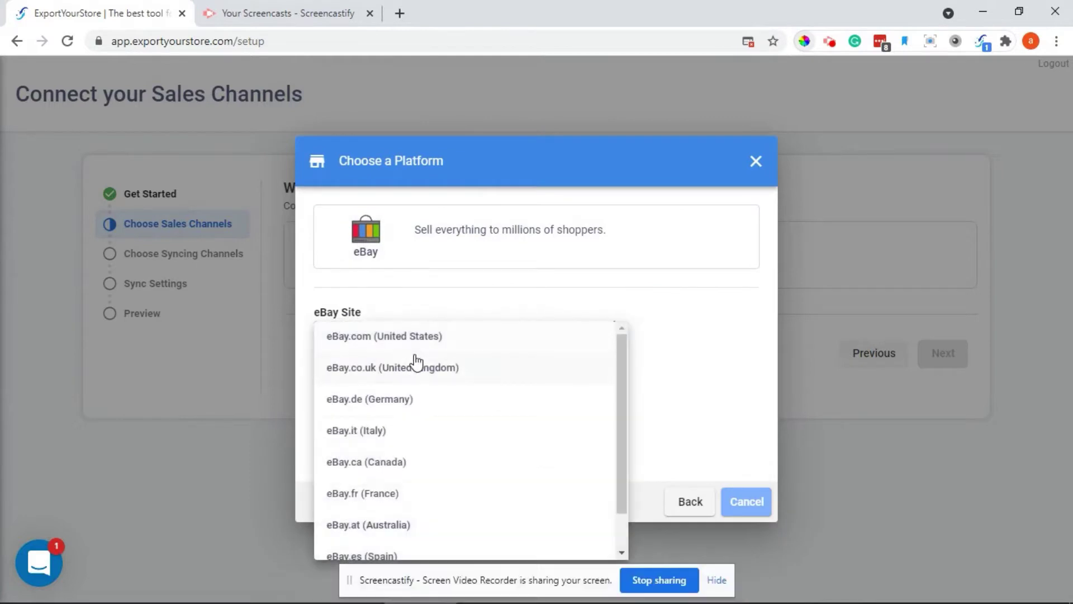
left_click(420, 340)
left_click(408, 403)
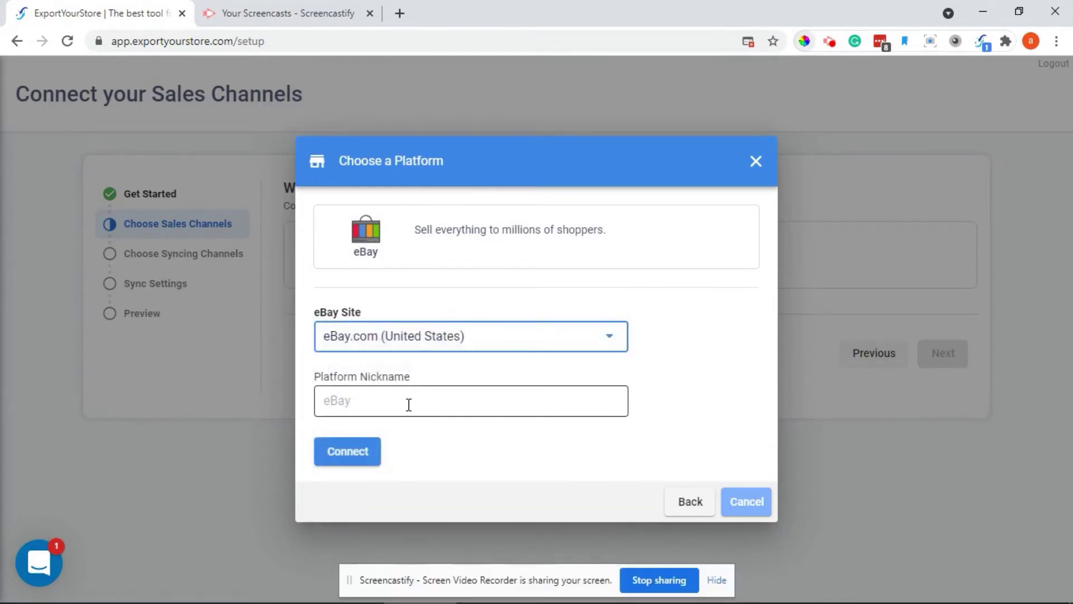
type("MyeBayStore1")
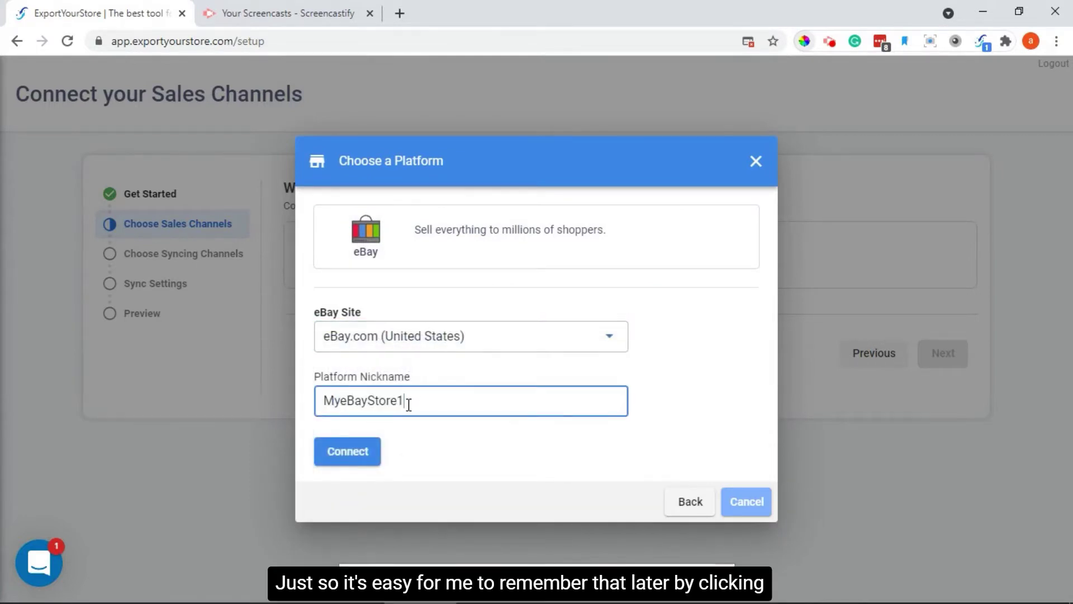
left_click(343, 465)
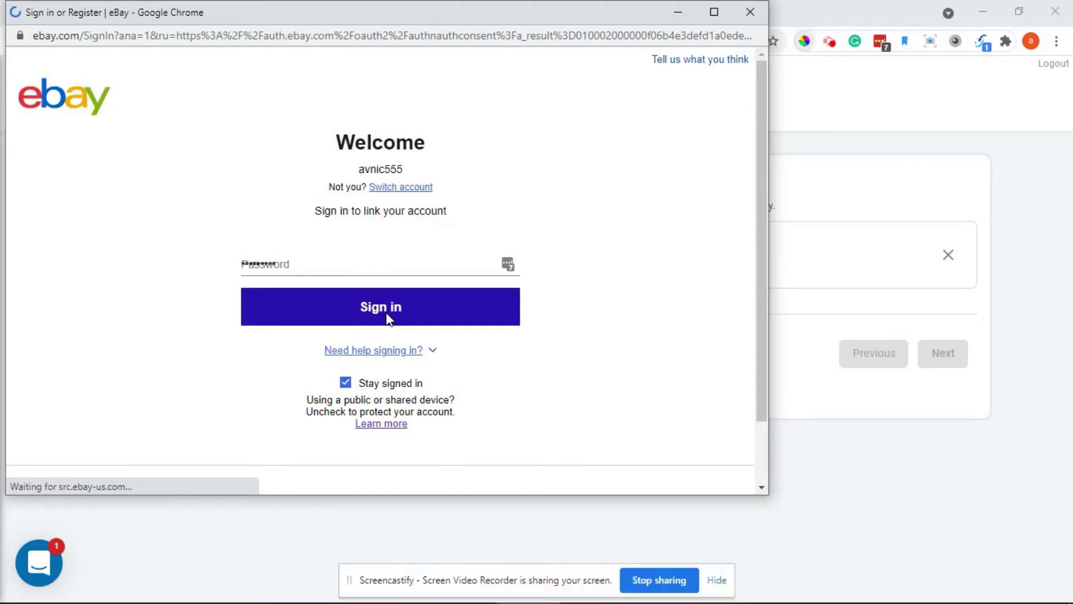
- Sign in to eBay, grant Exportyourstore access, and continue to Choose Syncing Channels
left_click(390, 317)
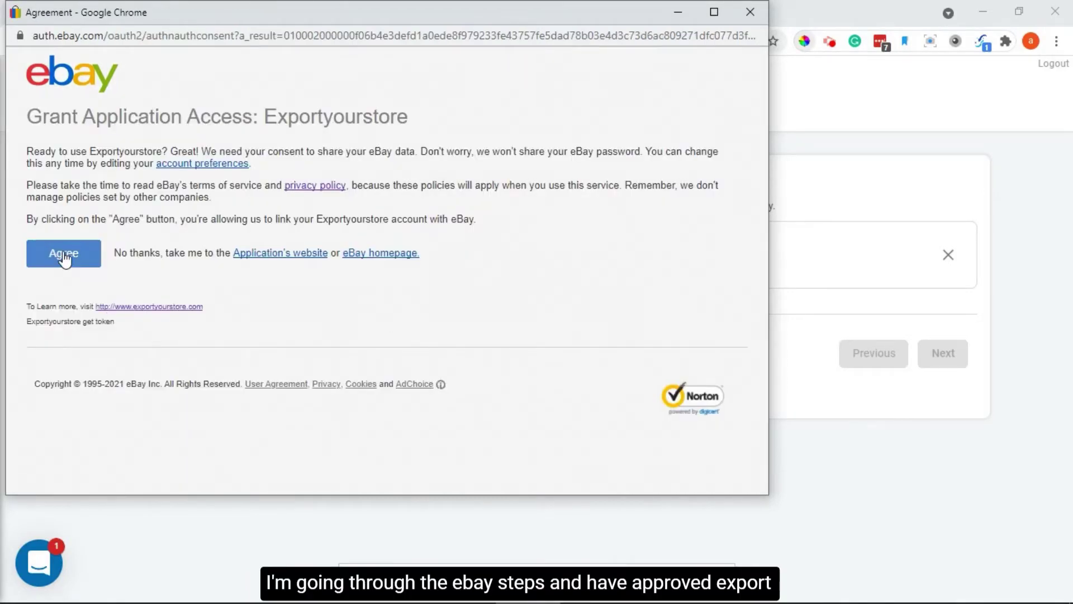
left_click(65, 254)
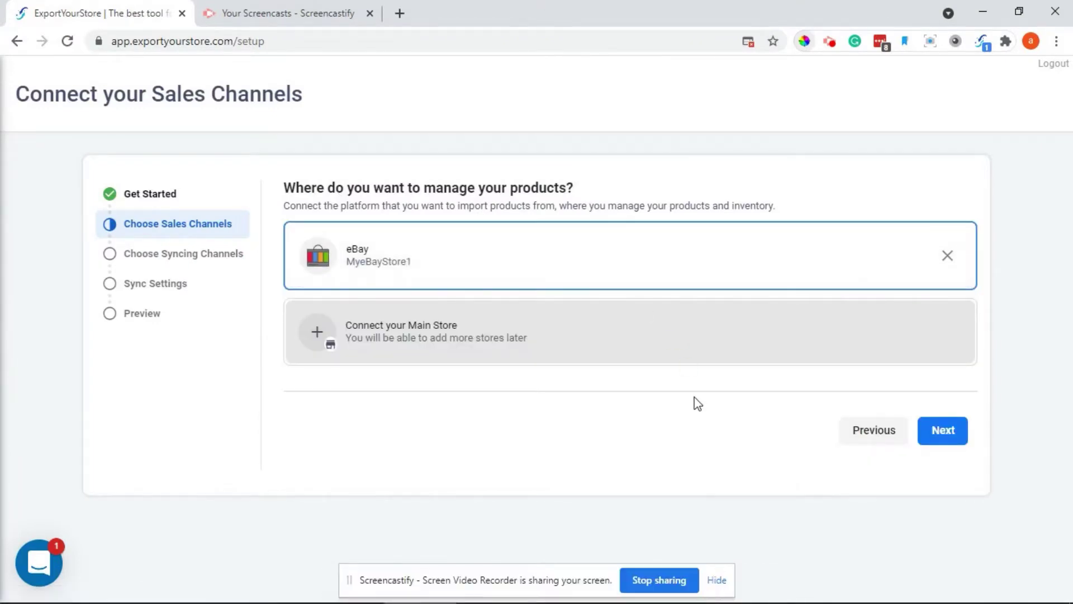
left_click(953, 431)
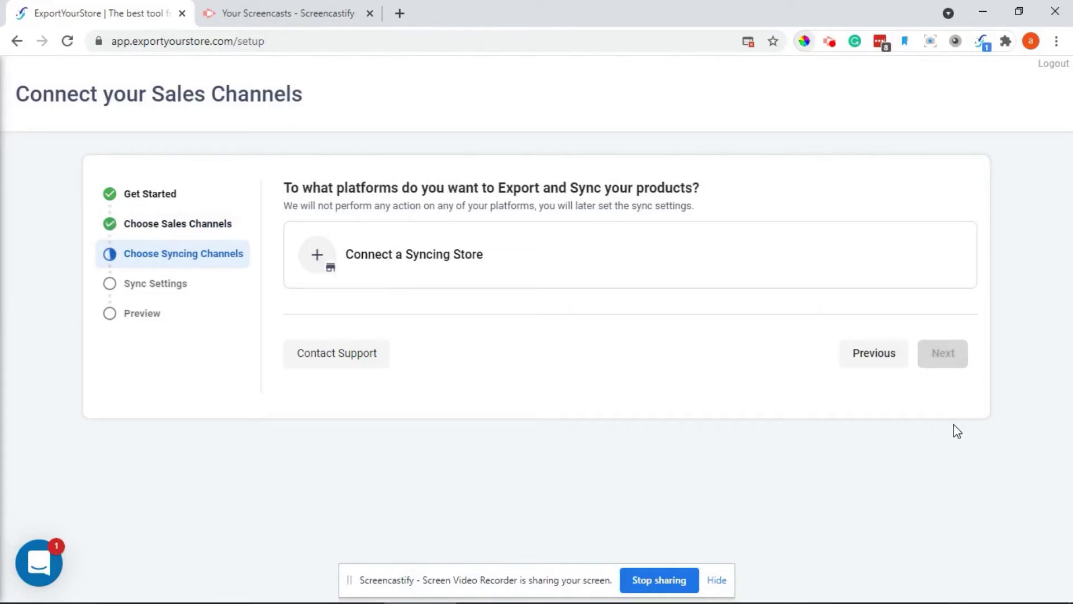
- Choose Shopify as the syncing store and paste its store link
left_click(435, 276)
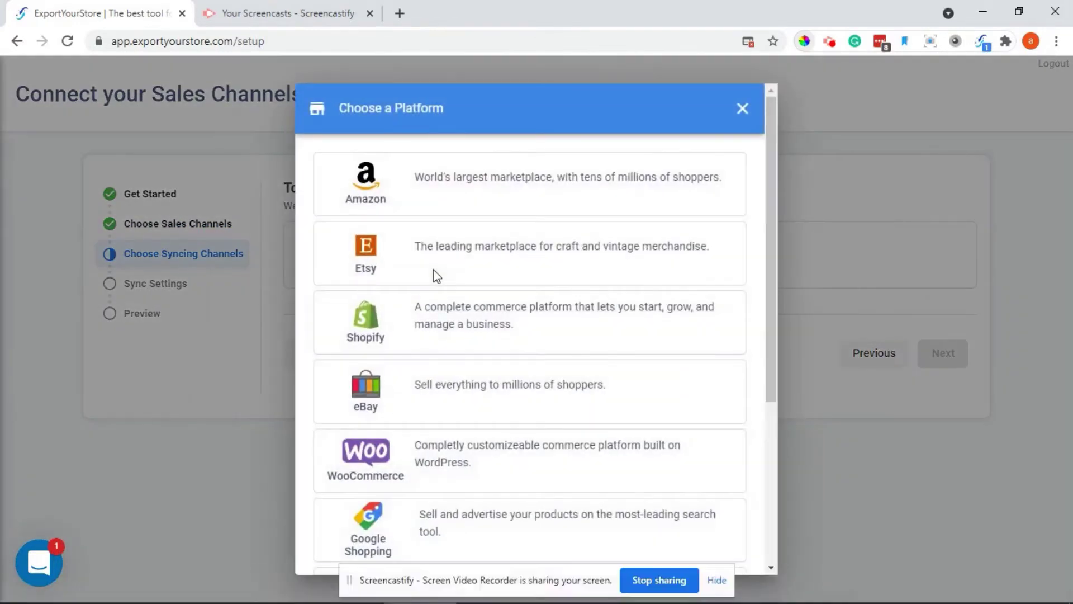
left_click(469, 326)
left_click(467, 318)
type("https://eysteststore.myshopify.com/")
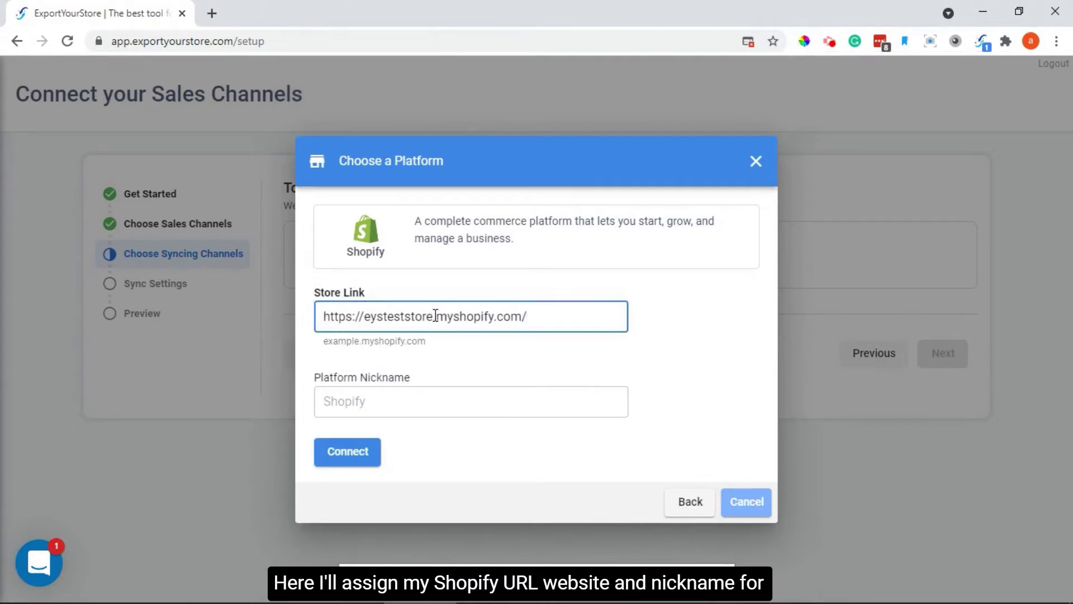
- Nickname the Shopify connection MyShopifyStore, connect it, and advance to Sync Settings
left_click(403, 401)
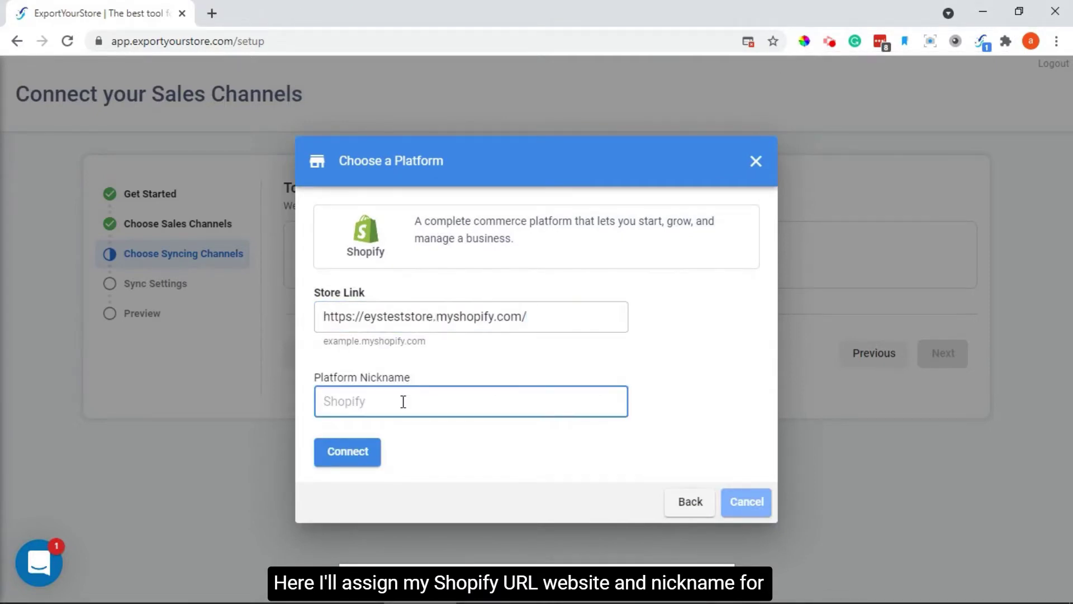
type("MyShopifyStore")
left_click(334, 450)
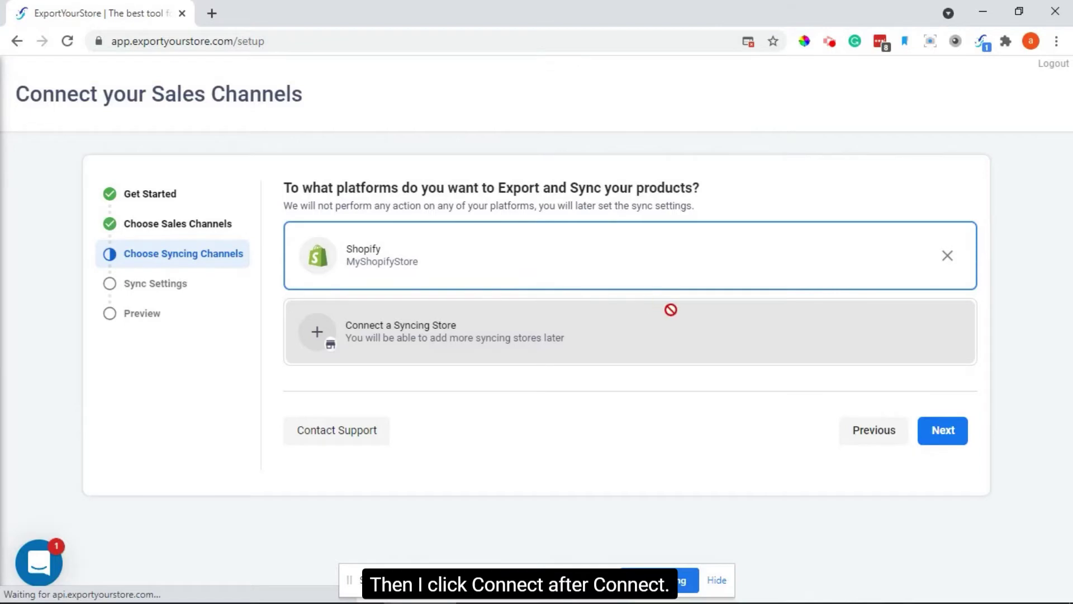
left_click(943, 430)
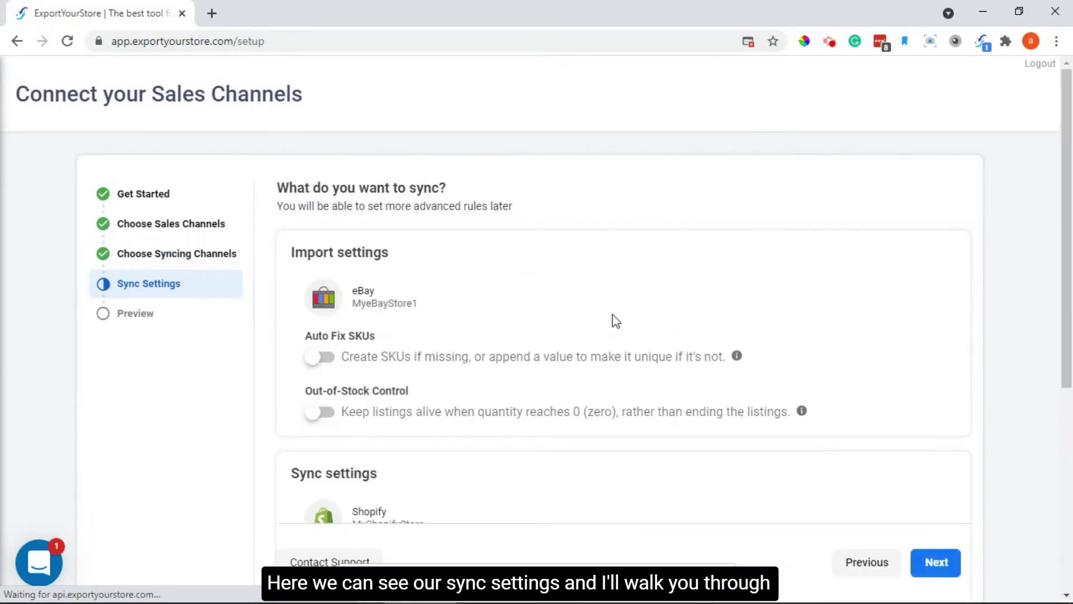
- Turn on Auto Fix SKUs, review the sync settings and summary, and finish setup
left_click(321, 361)
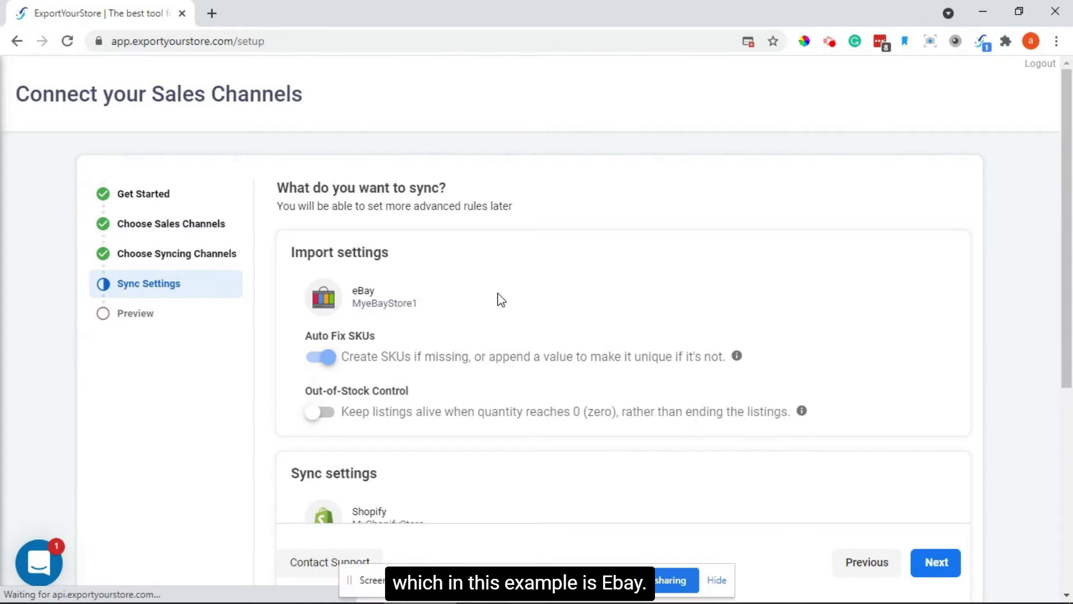
scroll(498, 294, "down", 5)
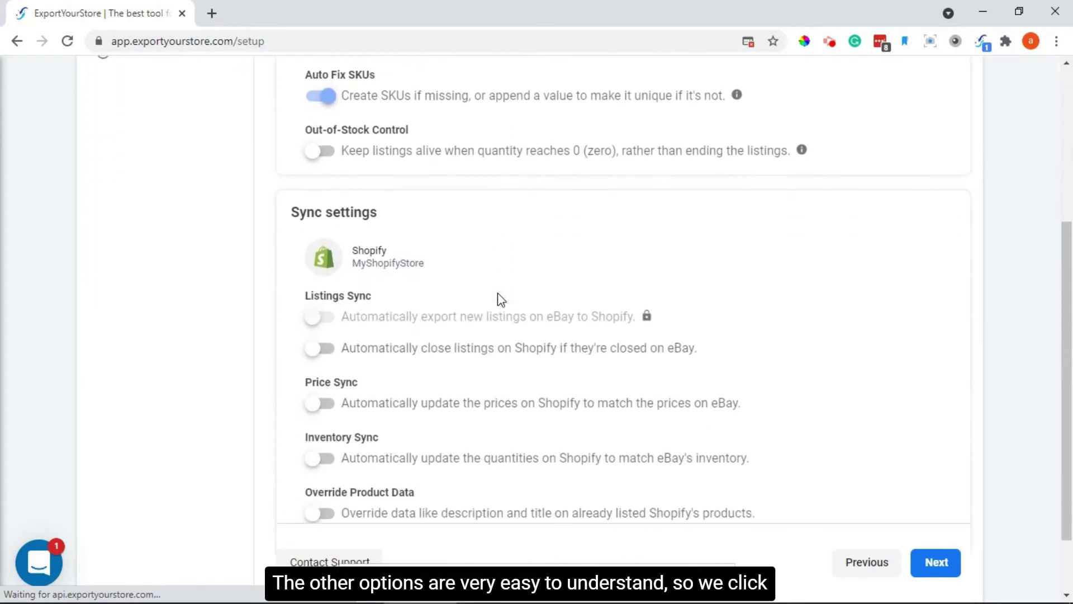
scroll(498, 297, "down", 2)
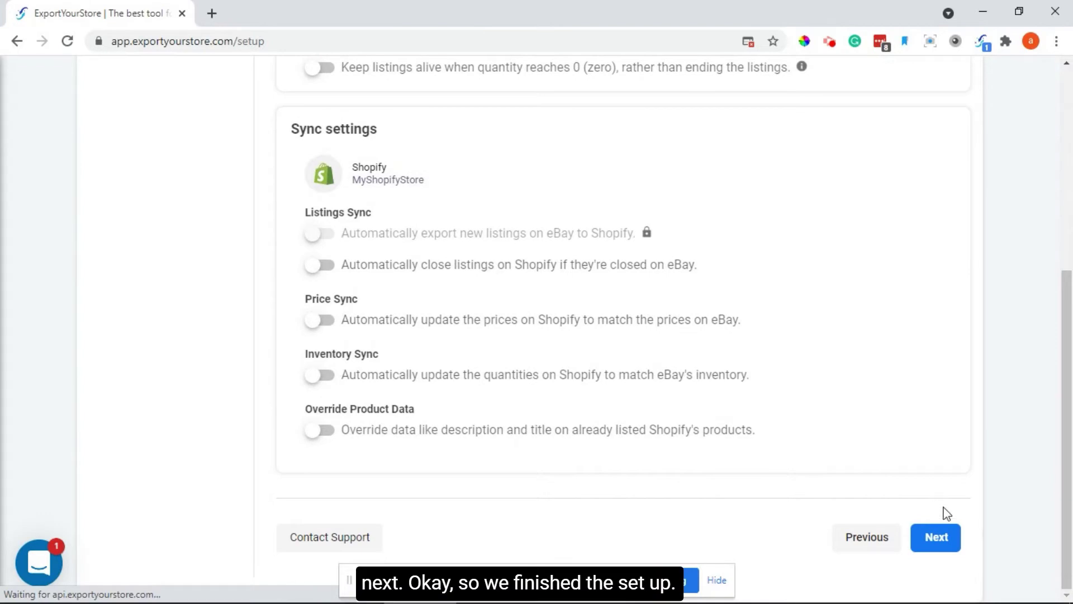
left_click(948, 547)
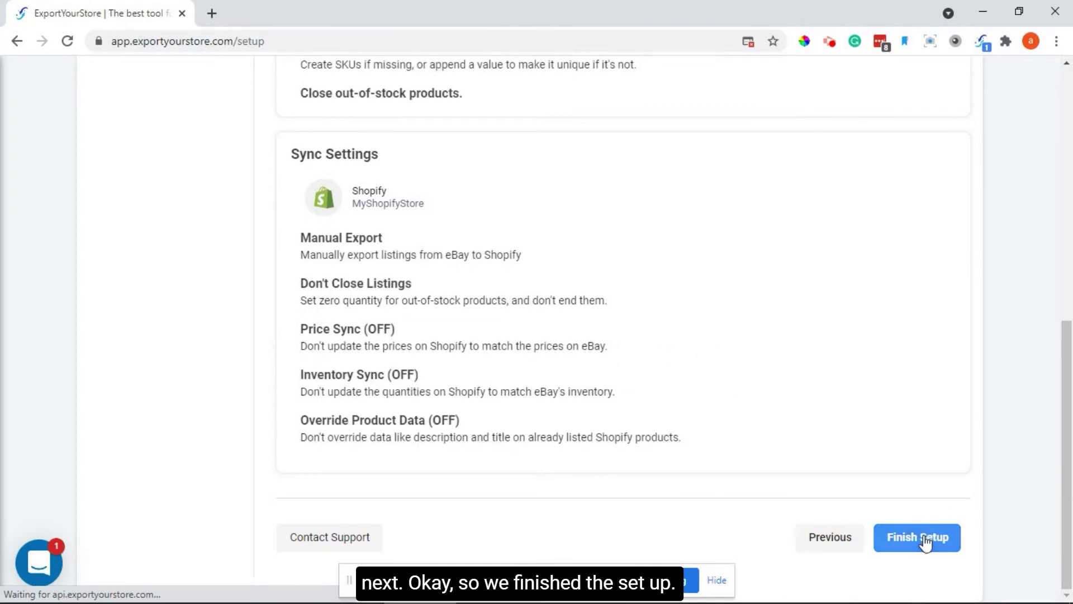
left_click(925, 540)
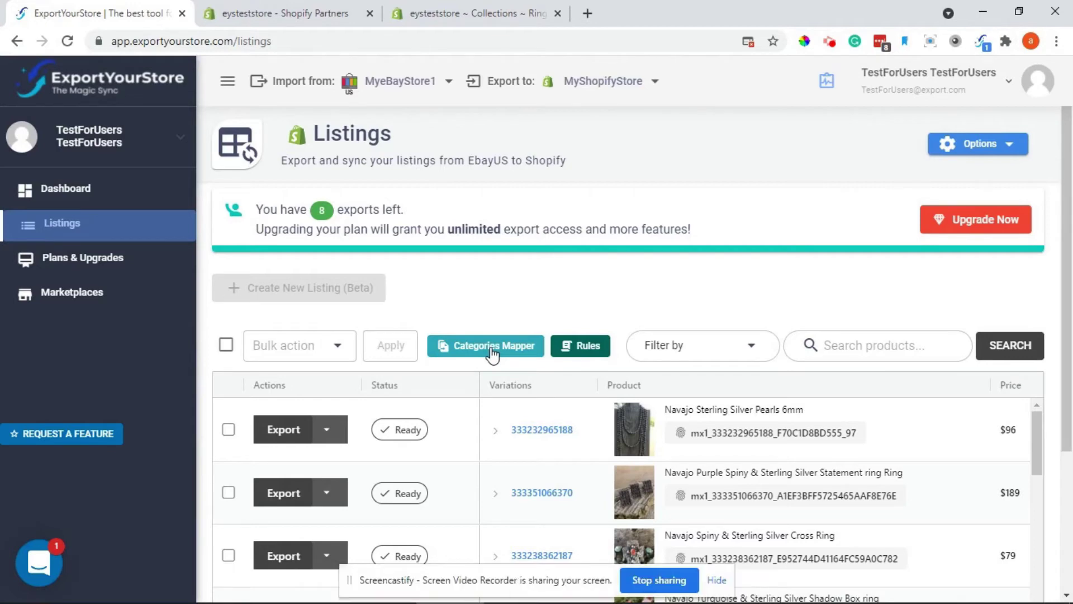
- Map Business & Industrial:Other Business & Industrial to Shopify's Imported from eBay category
left_click(492, 346)
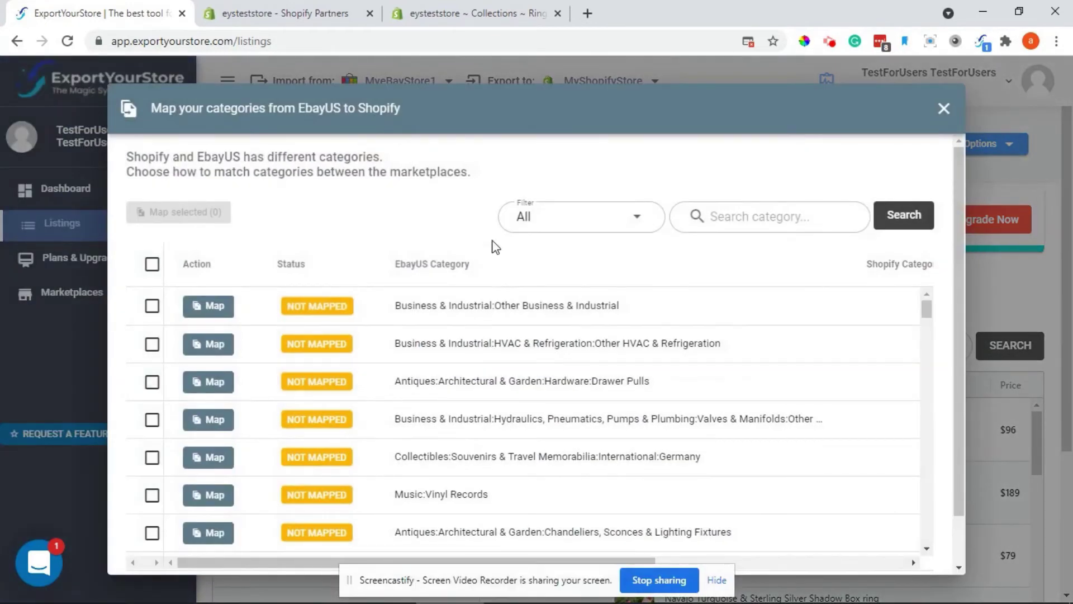
left_click(215, 307)
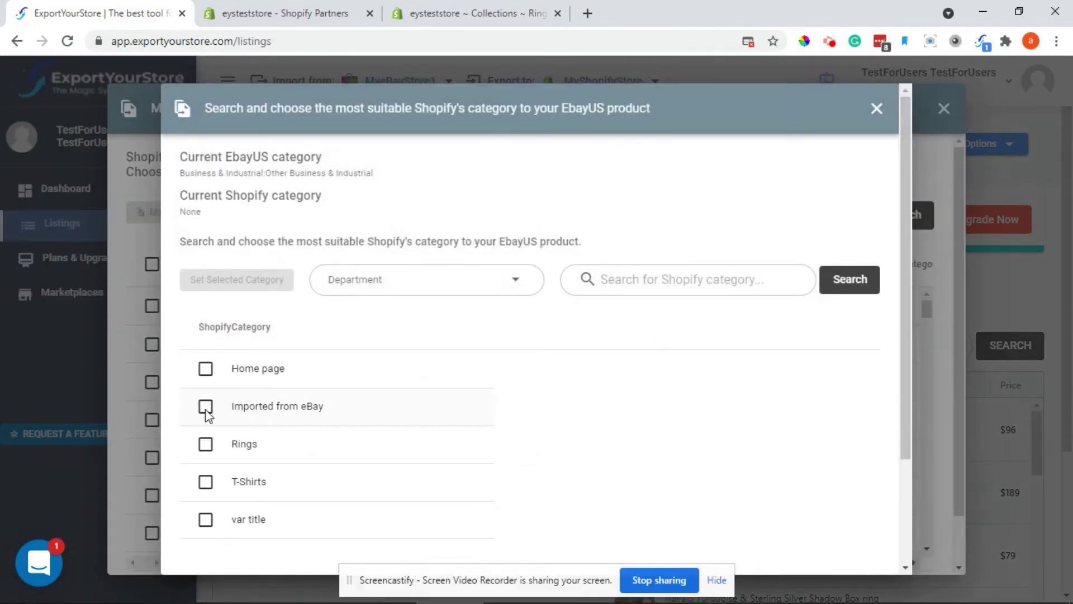
left_click(206, 408)
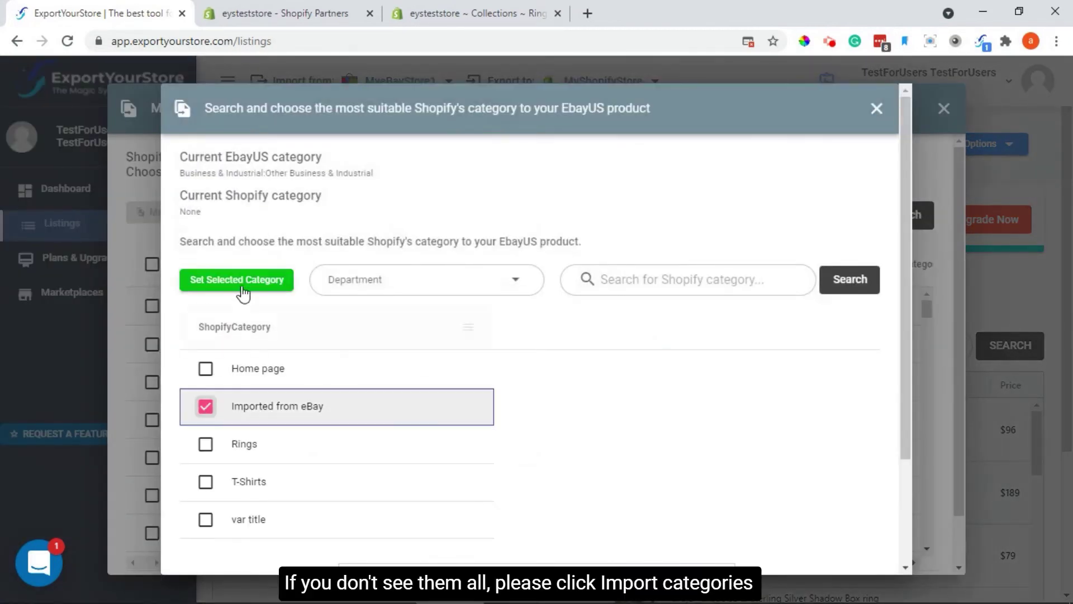
left_click(241, 281)
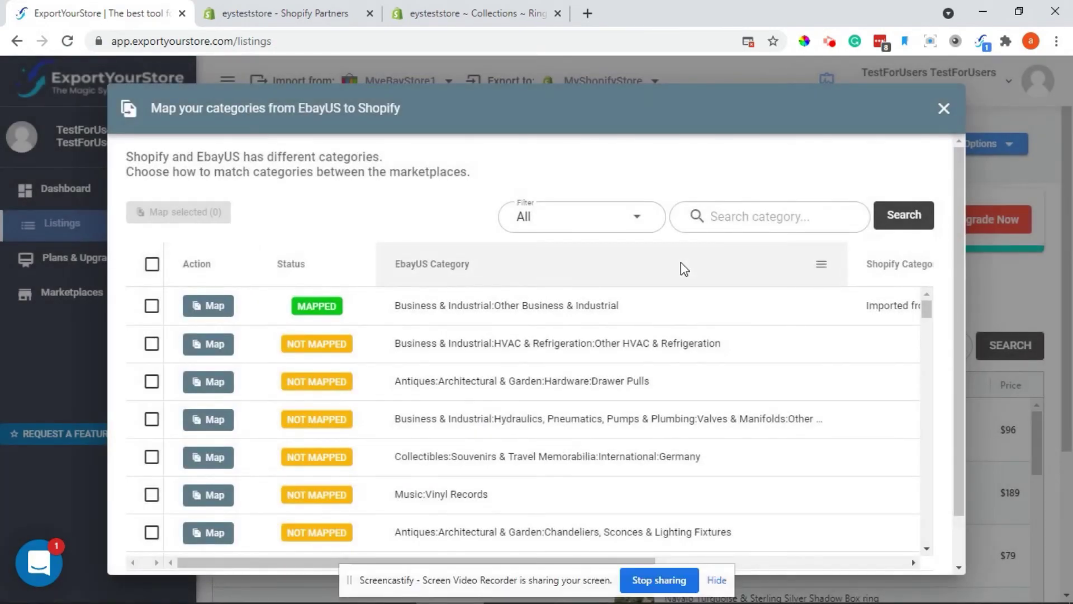
left_click(944, 109)
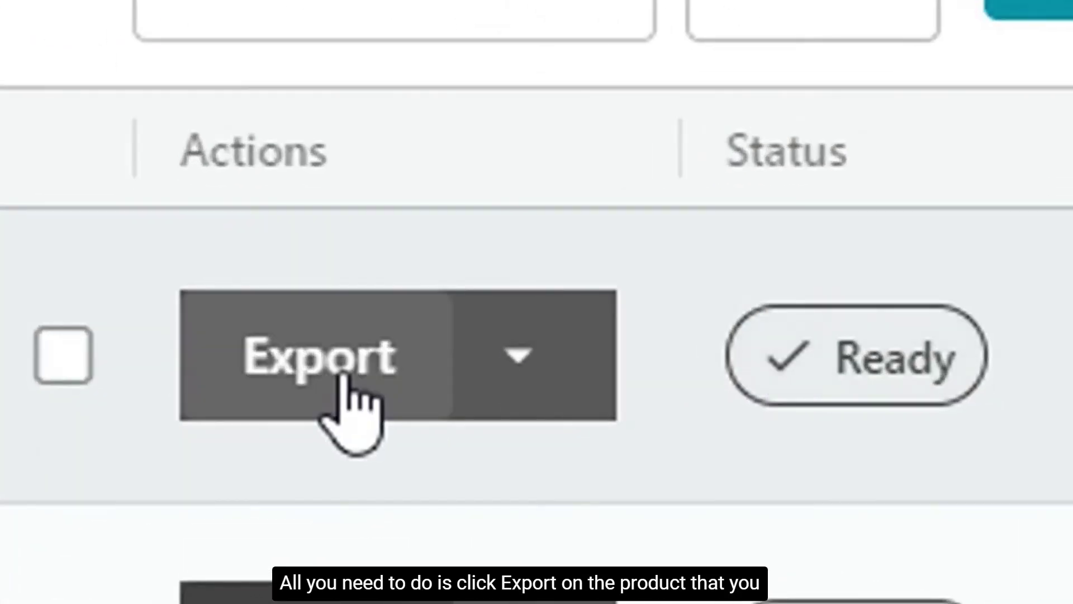
- Export the three product listings to Shopify and open the first item's eBay listing
left_click(288, 432)
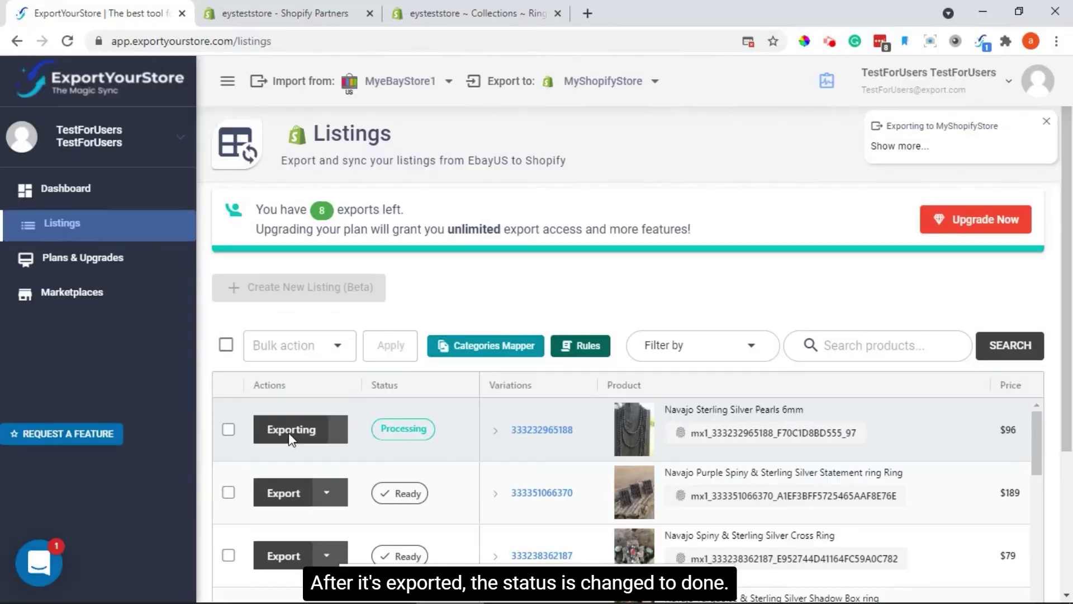
left_click(283, 492)
left_click(283, 553)
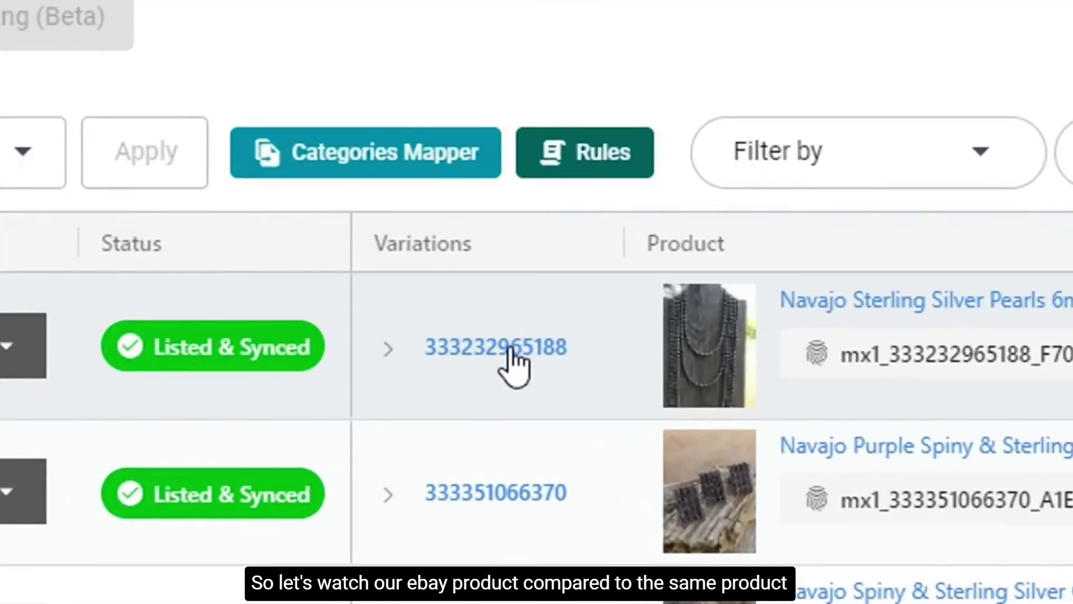
left_click(510, 350)
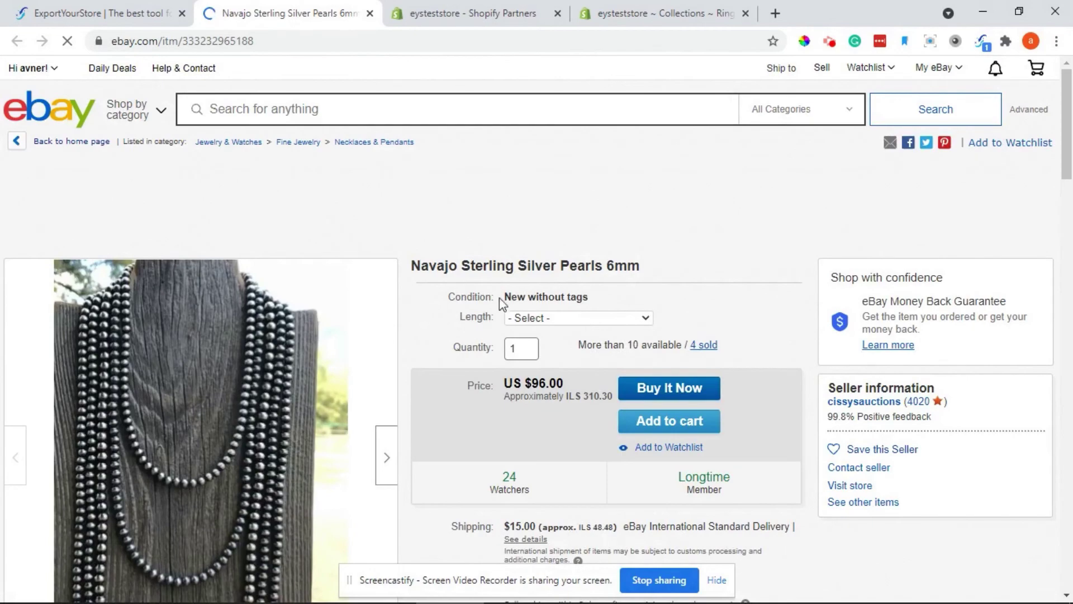
- Review the Navajo Sterling Silver Pearls 6mm eBay listing, then open its Shopify product page
left_click(528, 316)
left_click(472, 330)
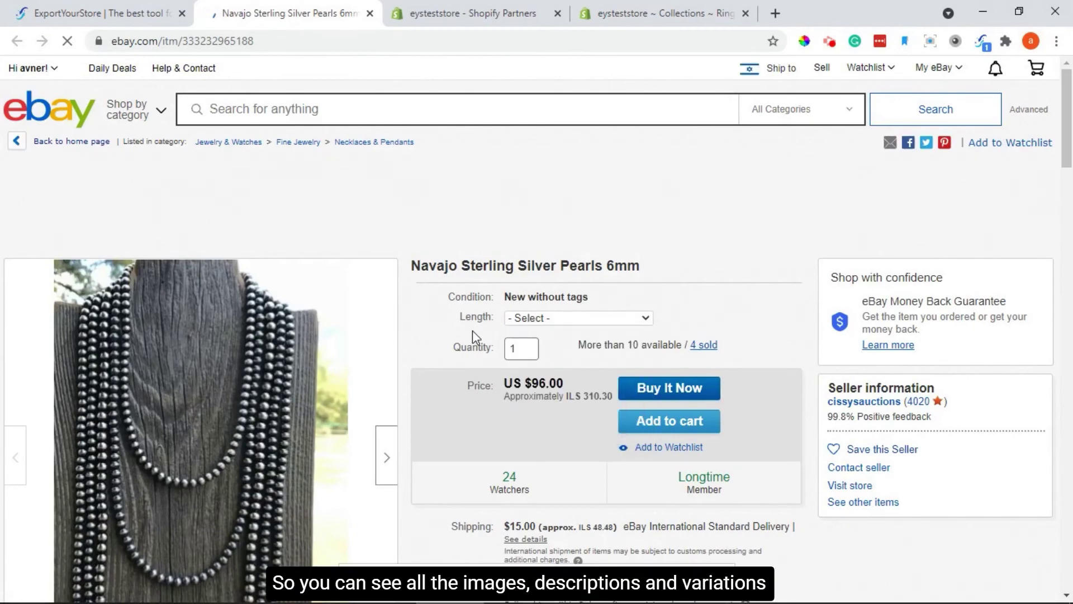
scroll(472, 330, "down", 10)
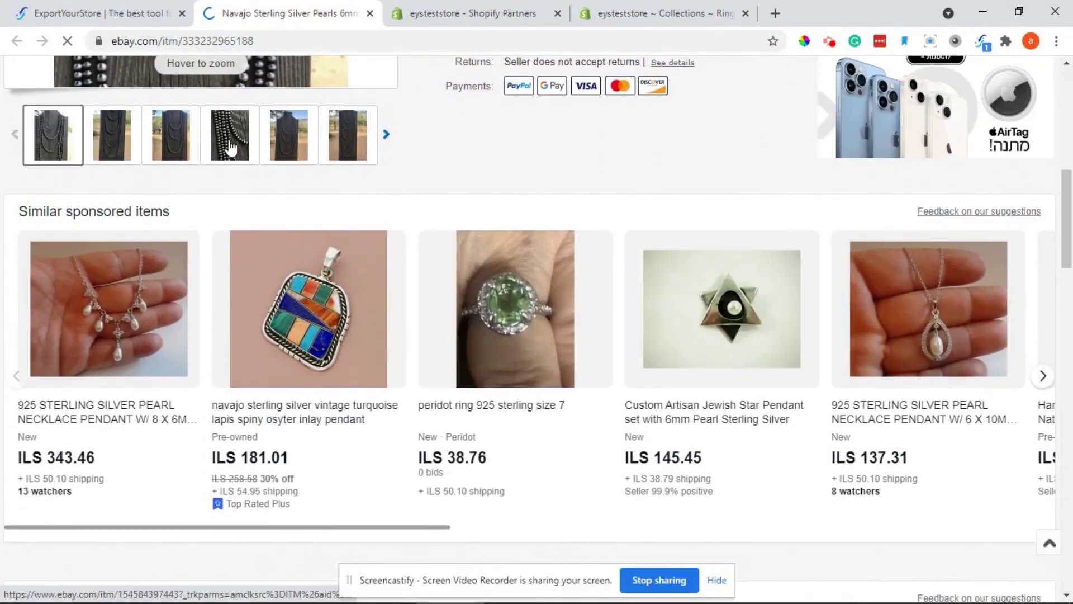
scroll(503, 163, "down", 10)
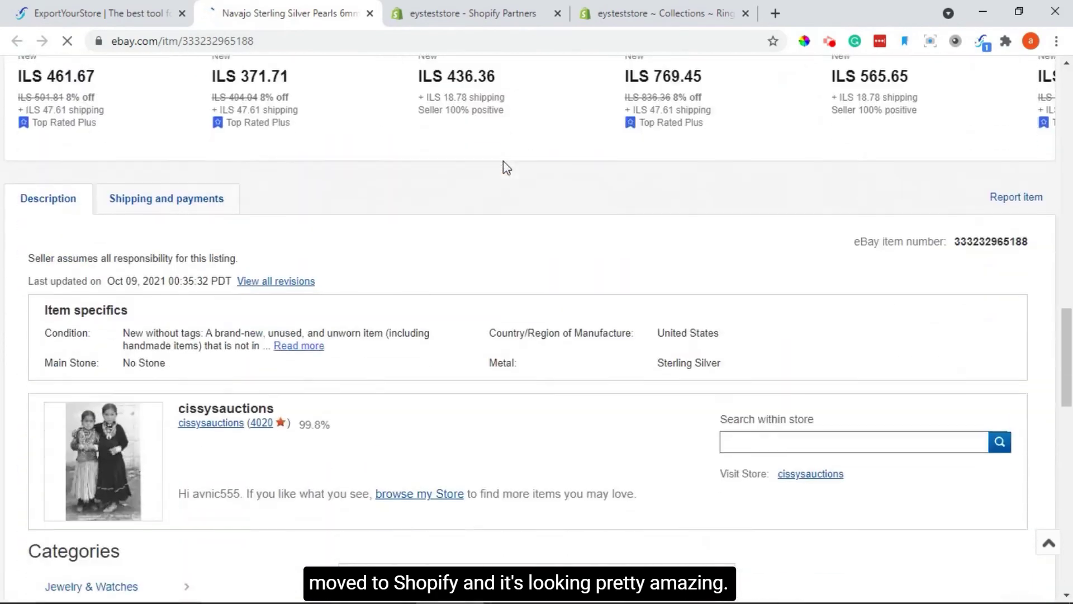
scroll(503, 162, "down", 4)
left_click(147, 5)
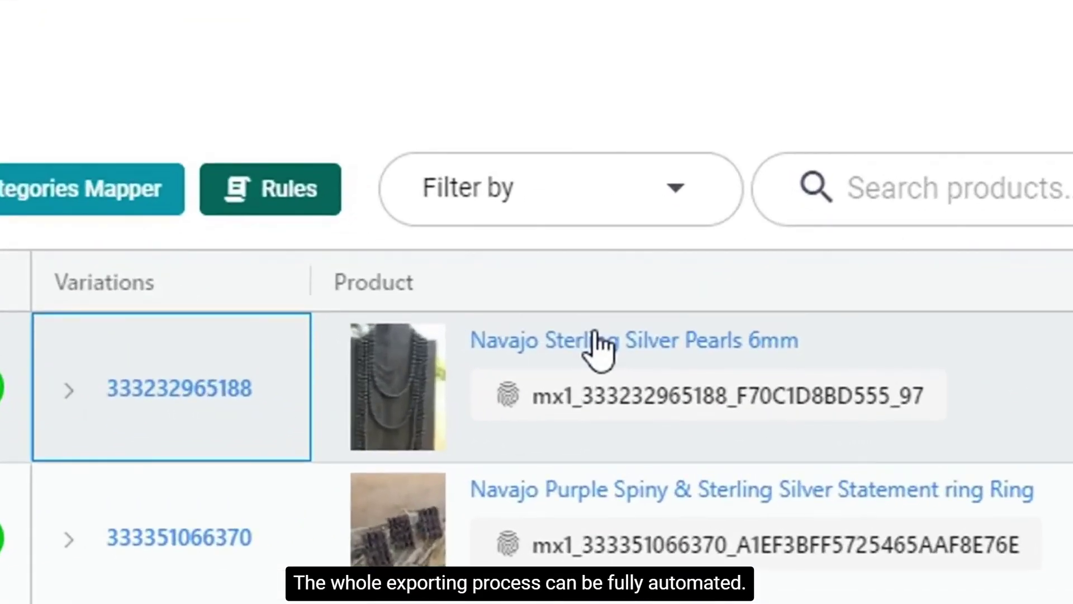
left_click(597, 341)
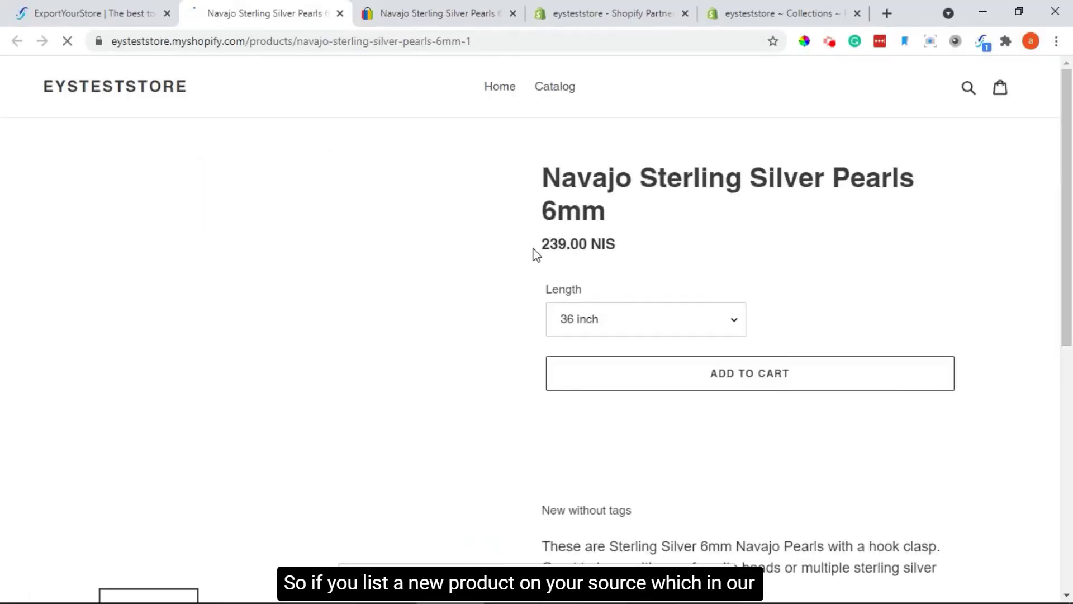
- Verify the Shopify product's length options (36 inch) and images, then return to ExportYourStore
left_click(597, 318)
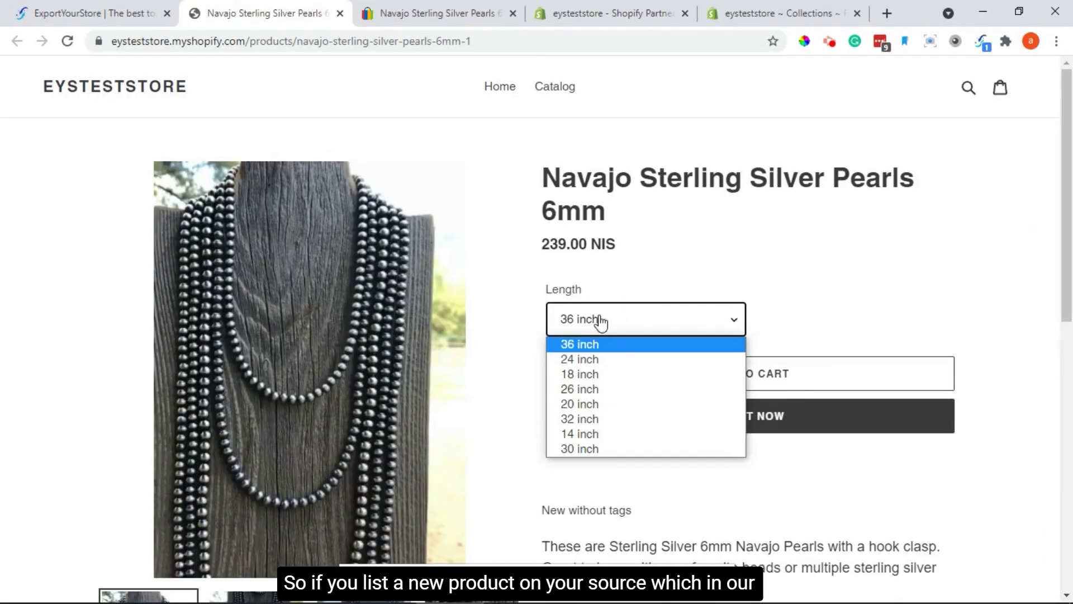
left_click(680, 240)
scroll(680, 241, "down", 5)
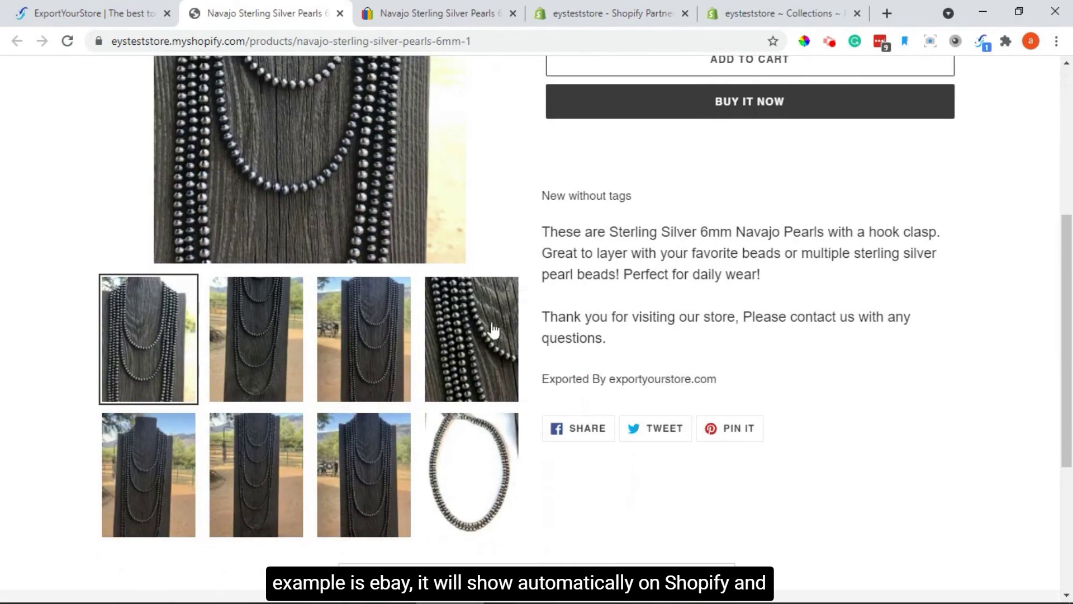
scroll(699, 311, "down", 5)
scroll(699, 311, "up", 10)
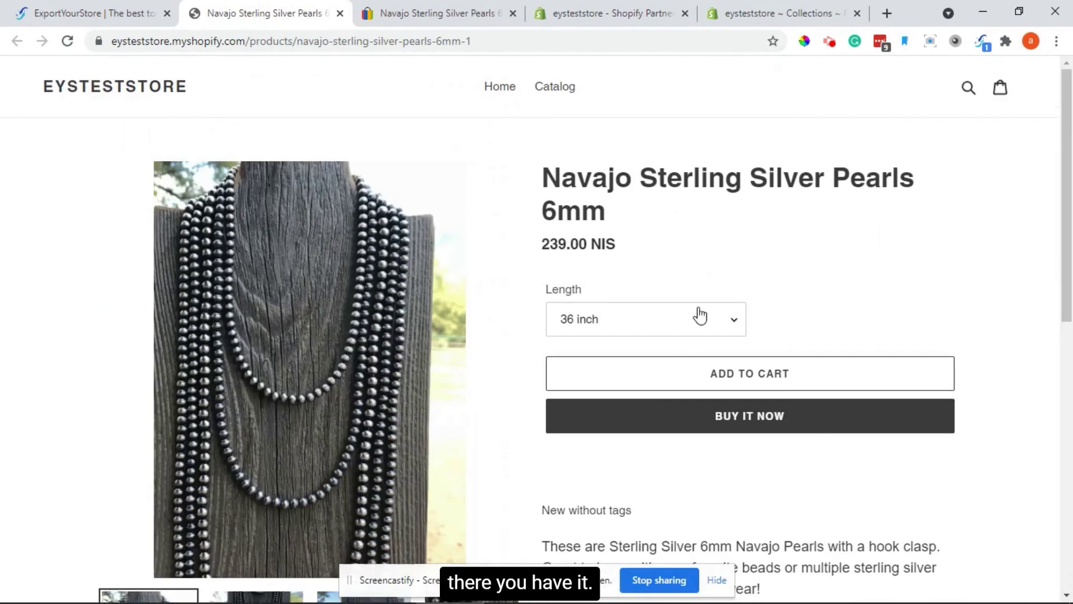
left_click(127, 7)
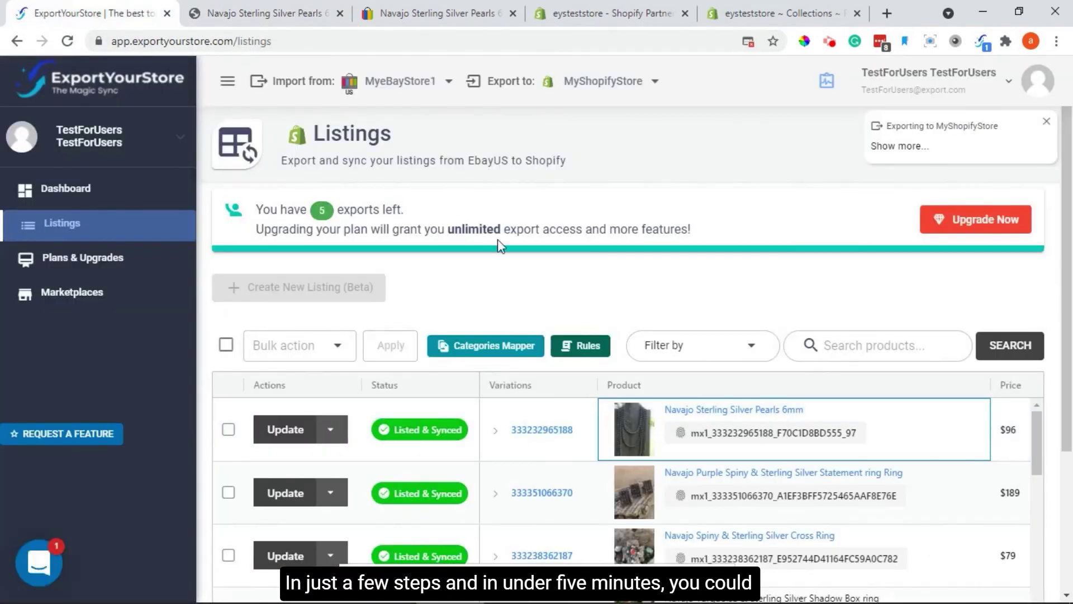